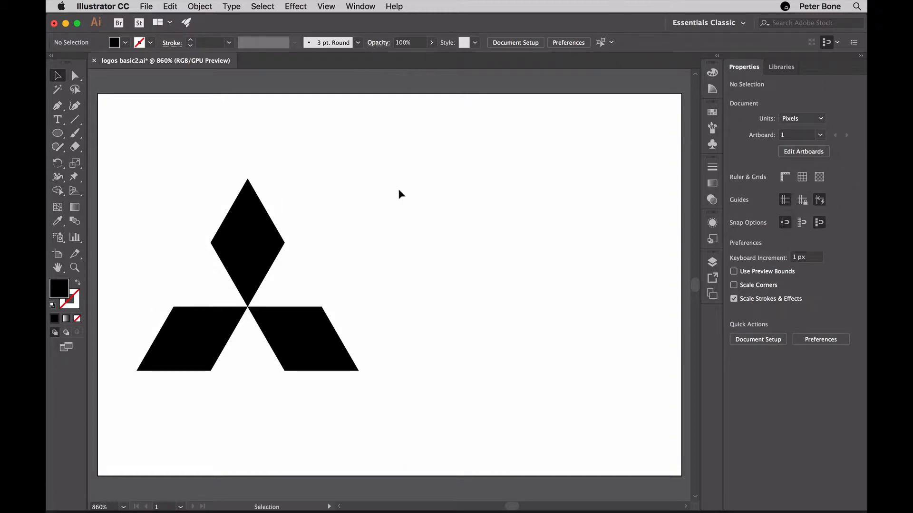
- Examine the two triangles that make up the reference logo's upper diamond by selecting each in turn
{"action": "left_click", "coordinate": [251, 214]}
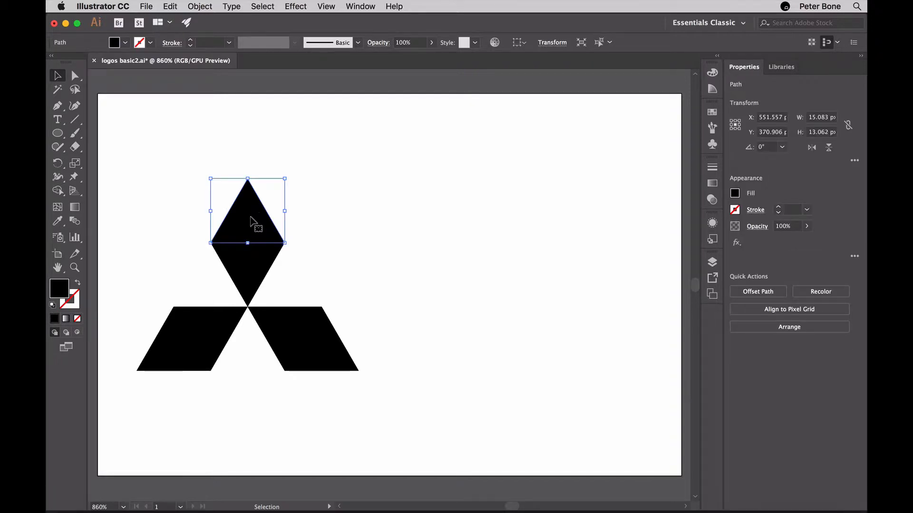
{"action": "left_click", "coordinate": [253, 275]}
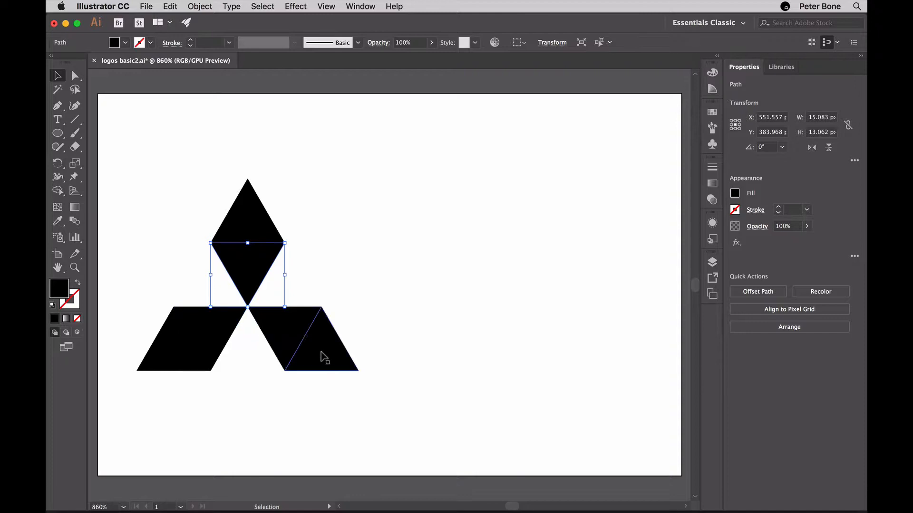
{"action": "left_click", "coordinate": [351, 260]}
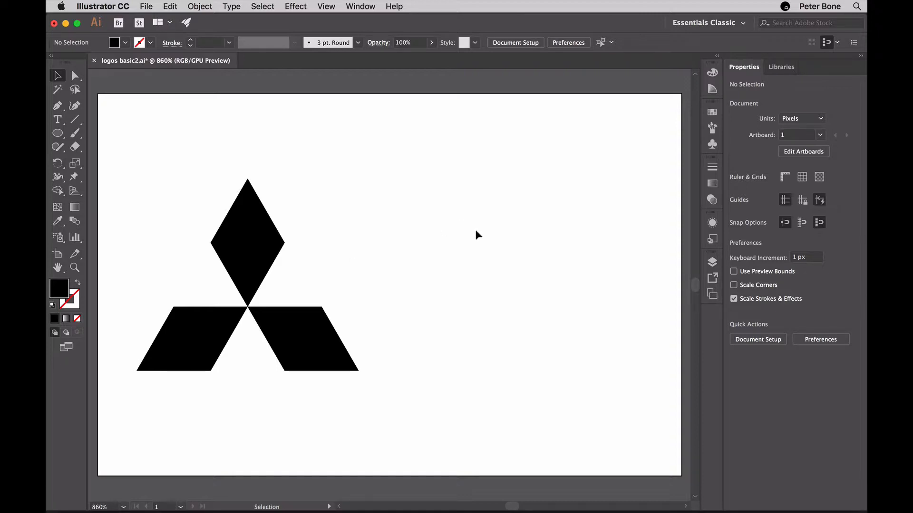
- Draw a black upright triangle about 15.6 px wide and 13.5 px high beside the reference logo and nudge it down 2 px
{"action": "left_click", "coordinate": [57, 134]}
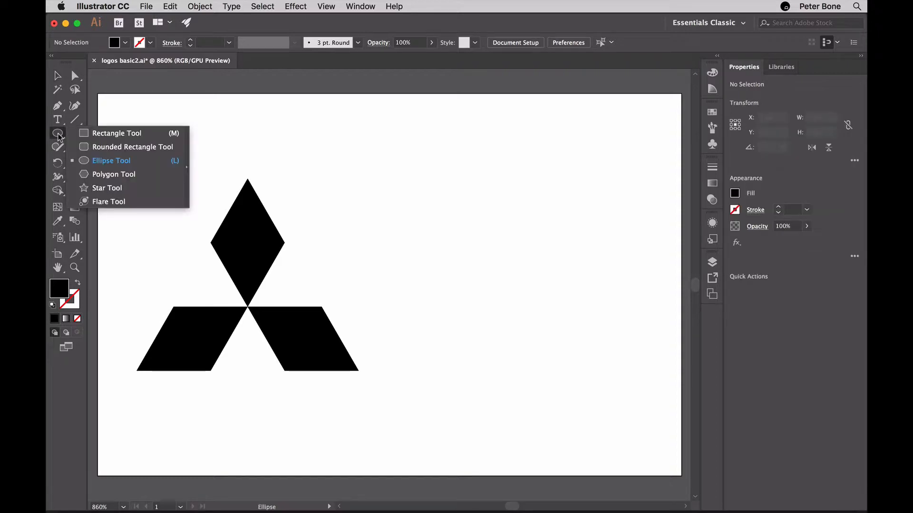
{"action": "left_click", "coordinate": [125, 174]}
{"action": "left_click_drag", "start_coordinate": [507, 179], "coordinate": [532, 194]}
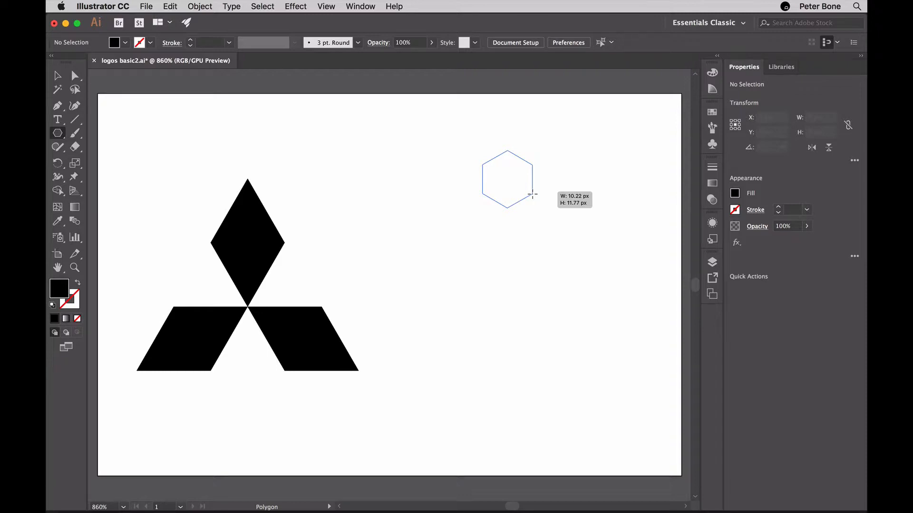
{"action": "key", "text": "Down"}
{"action": "key", "text": "Down"}
{"action": "left_click_drag", "start_coordinate": [533, 194], "coordinate": [533, 194]}
{"action": "key", "text": "Down"}
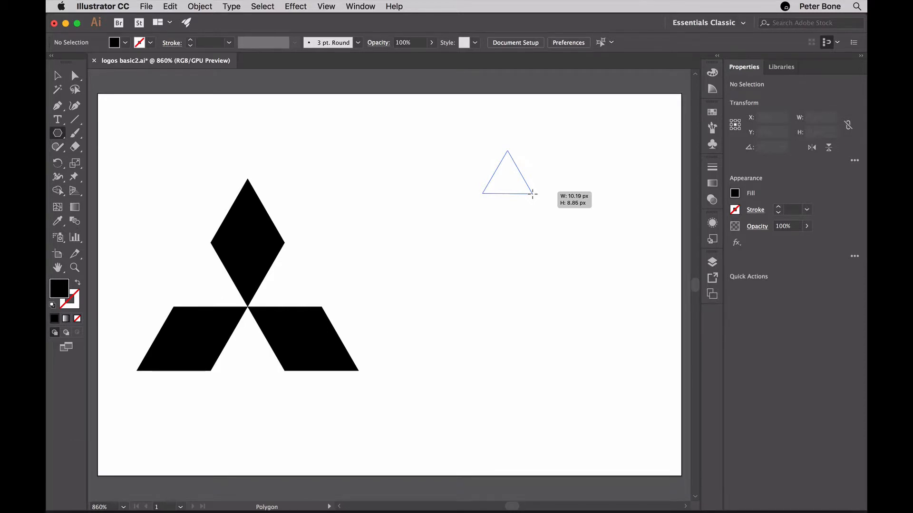
{"action": "left_click_drag", "start_coordinate": [532, 194], "coordinate": [543, 201]}
{"action": "key", "text": "shift"}
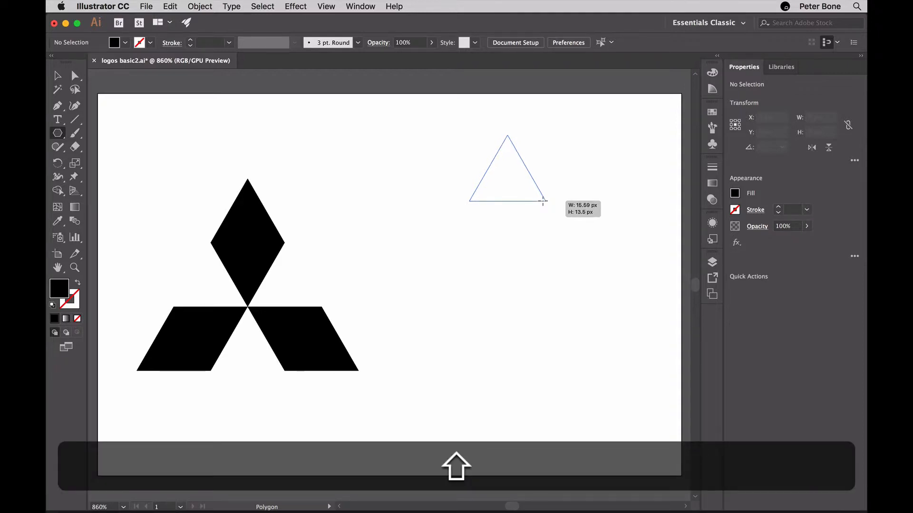
{"action": "left_click_drag", "start_coordinate": [543, 201], "coordinate": [542, 201]}
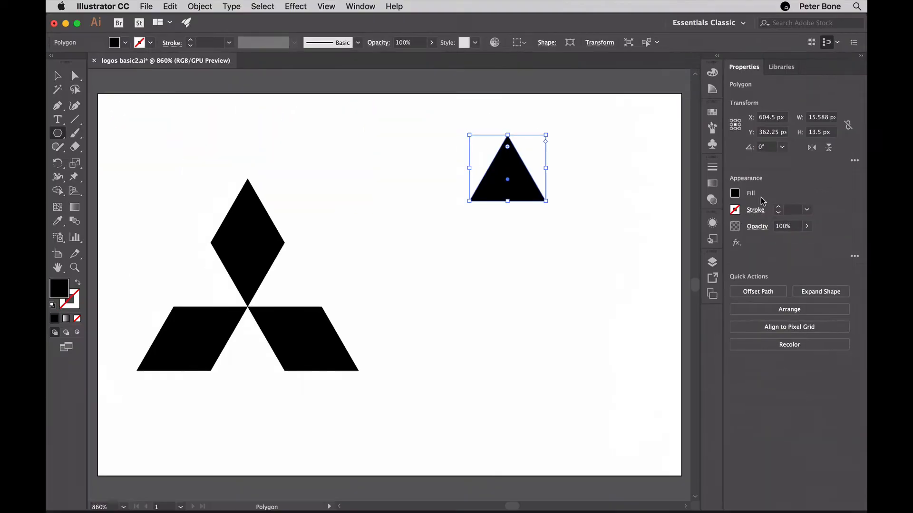
{"action": "key", "text": "Down"}
{"action": "key", "text": "Down"}
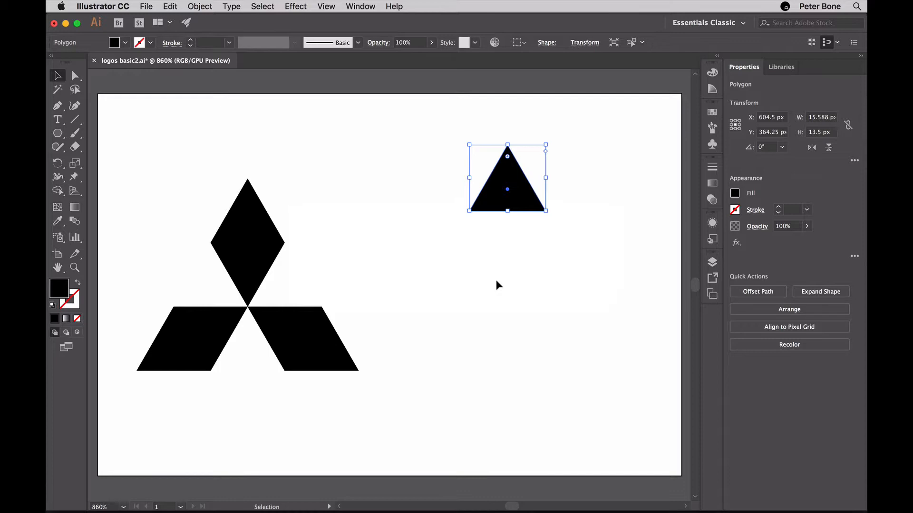
- Make a copy of the triangle rotated 180° and move it directly below the original, base to base
{"action": "double_click", "coordinate": [57, 166]}
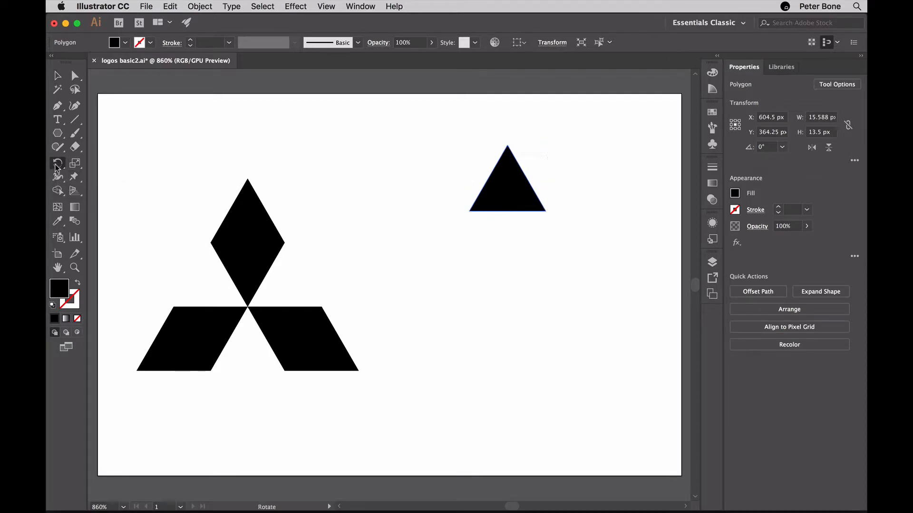
{"action": "left_click_drag", "start_coordinate": [537, 349], "coordinate": [503, 216]}
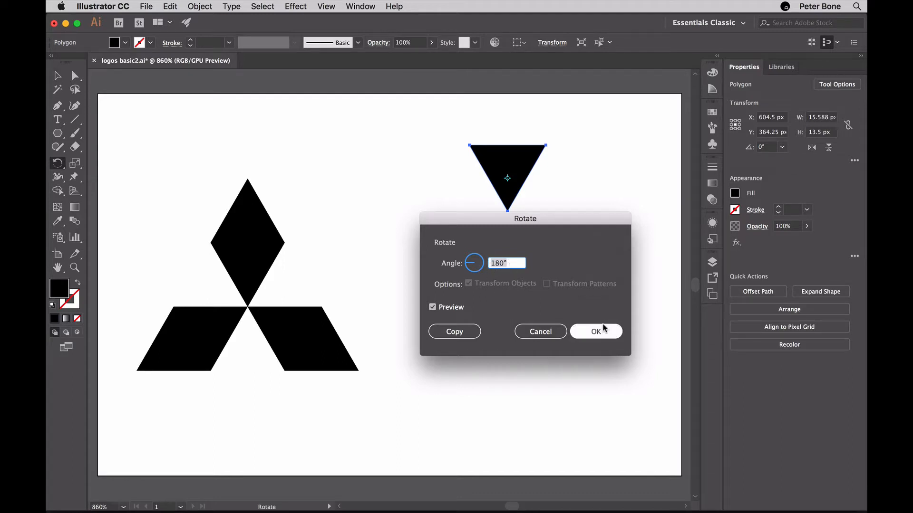
{"action": "left_click", "coordinate": [458, 335]}
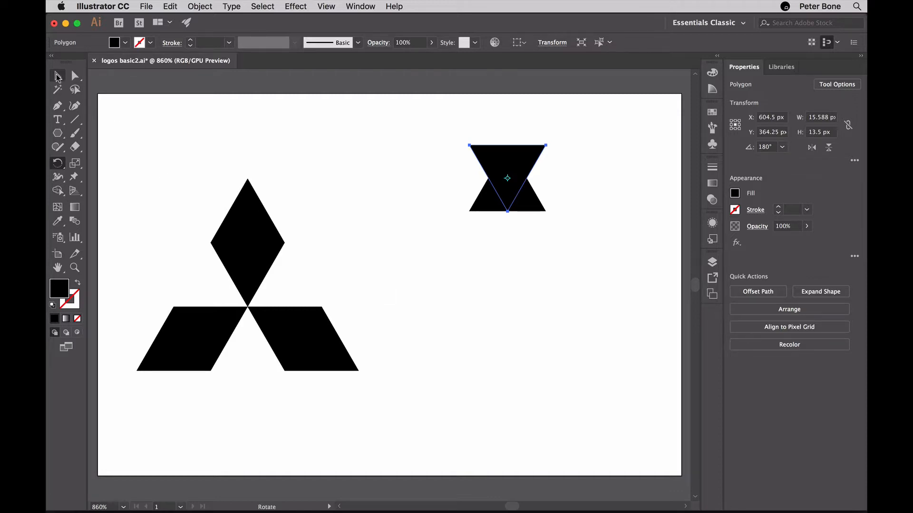
{"action": "left_click", "coordinate": [57, 76]}
{"action": "left_click_drag", "start_coordinate": [503, 179], "coordinate": [510, 244]}
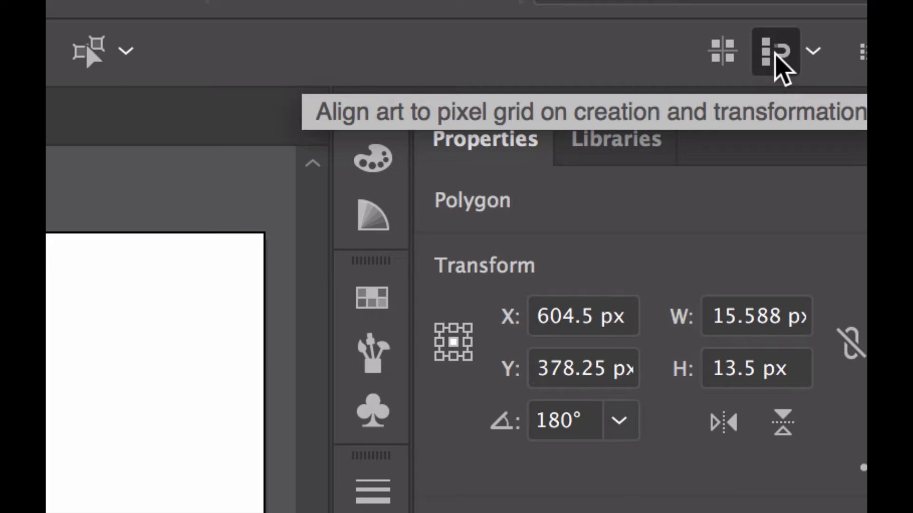
- Turn off aligning art to the pixel grid and hide the bounding box
{"action": "left_click", "coordinate": [773, 61]}
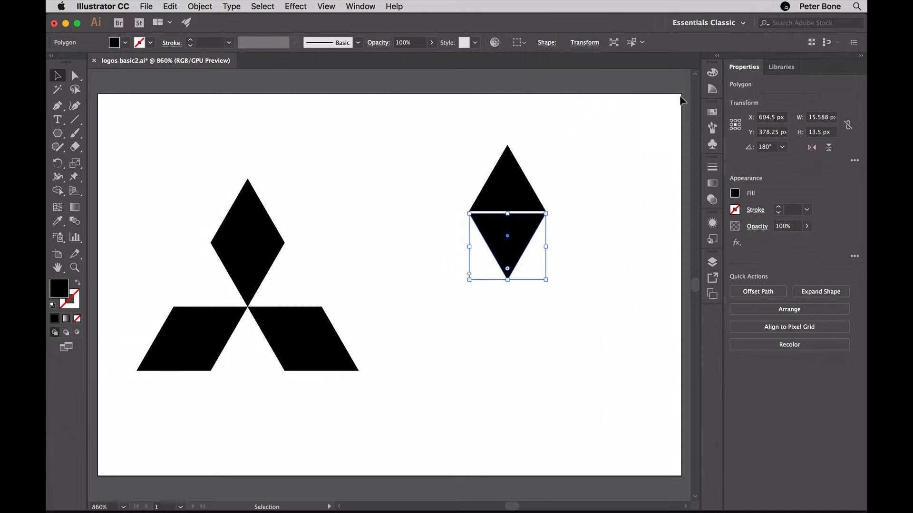
{"action": "left_click_drag", "start_coordinate": [527, 236], "coordinate": [526, 236]}
{"action": "left_click", "coordinate": [325, 5]}
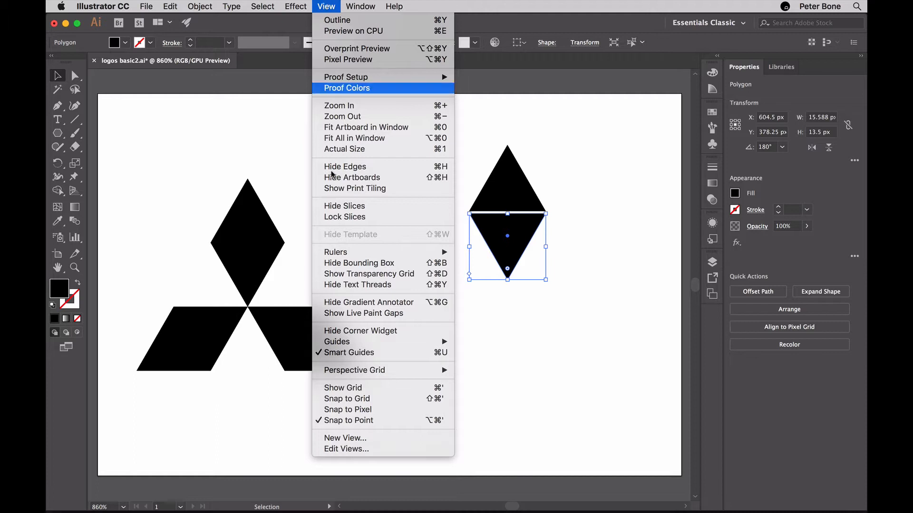
{"action": "left_click", "coordinate": [336, 262]}
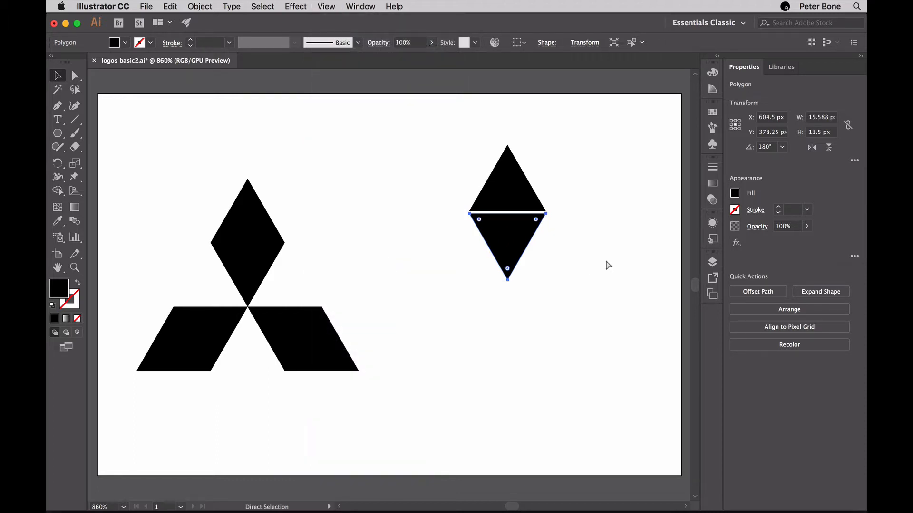
- Move the inverted triangle up 0.5 px, snapping its corner anchor to the upright triangle's base corner to close the diamond
{"action": "key", "text": "super+equal"}
{"action": "key", "text": "super+equal"}
{"action": "key", "text": "super+equal"}
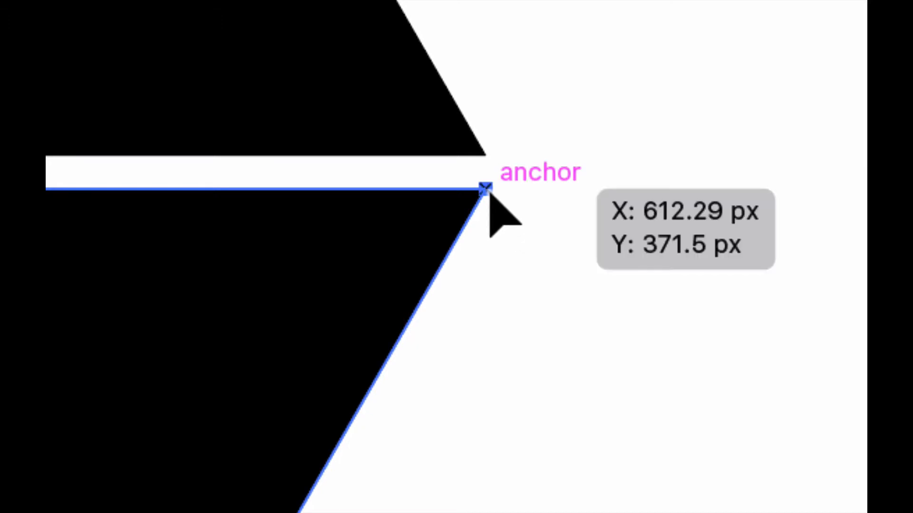
{"action": "left_click_drag", "start_coordinate": [485, 187], "coordinate": [485, 163]}
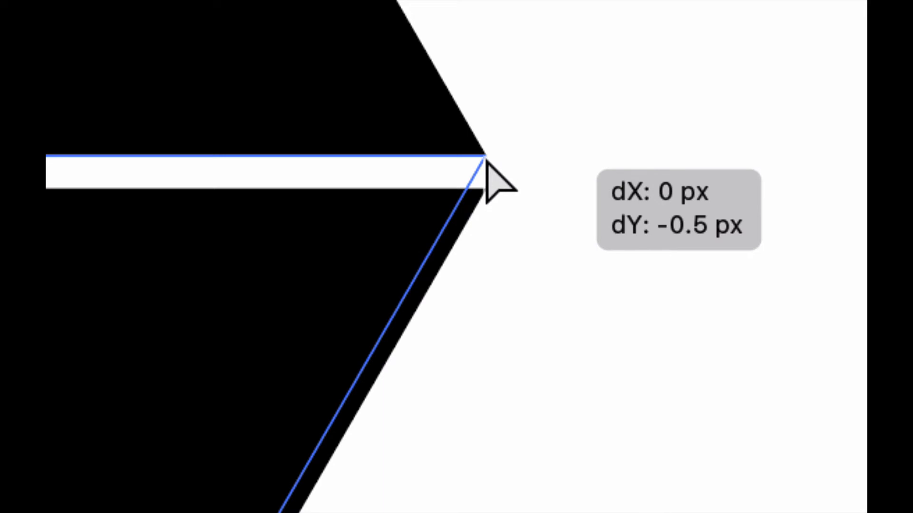
{"action": "left_click_drag", "start_coordinate": [485, 157], "coordinate": [485, 157]}
{"action": "left_click", "coordinate": [518, 219]}
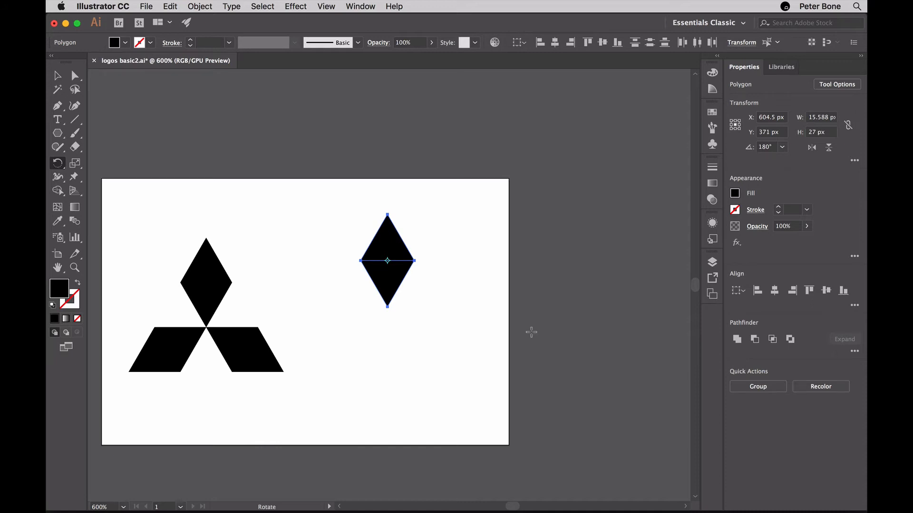
{"action": "left_click", "coordinate": [58, 75]}
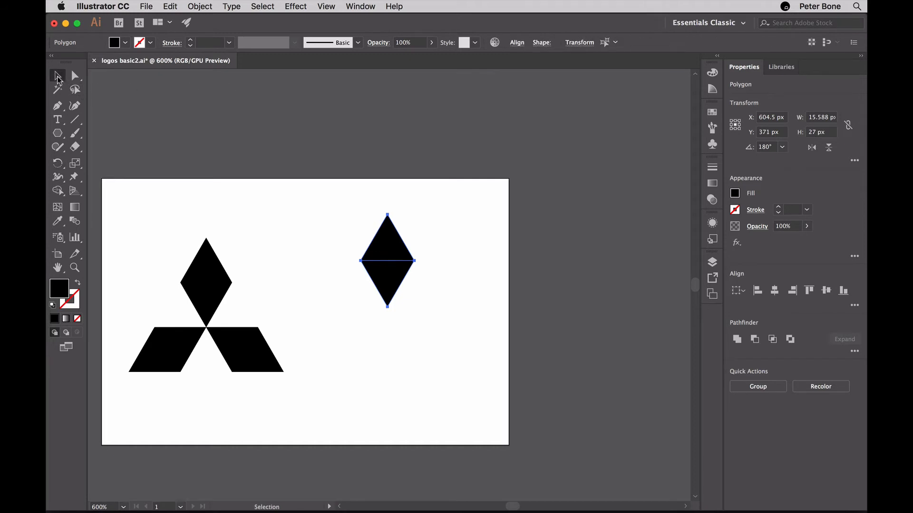
{"action": "left_click", "coordinate": [281, 224]}
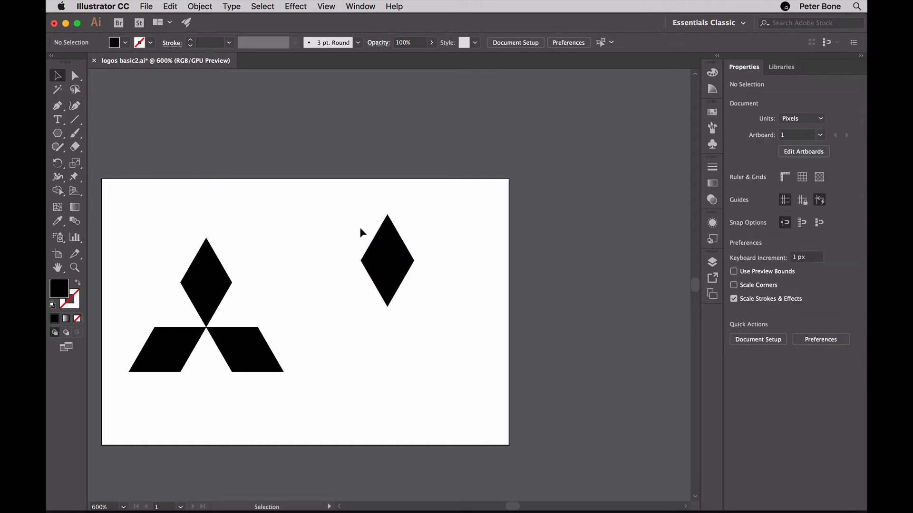
- Duplicate the diamond's upright and inverted triangles and snap the copies into a parallelogram extending lower right from the diamond's bottom point
{"action": "left_click", "coordinate": [390, 239]}
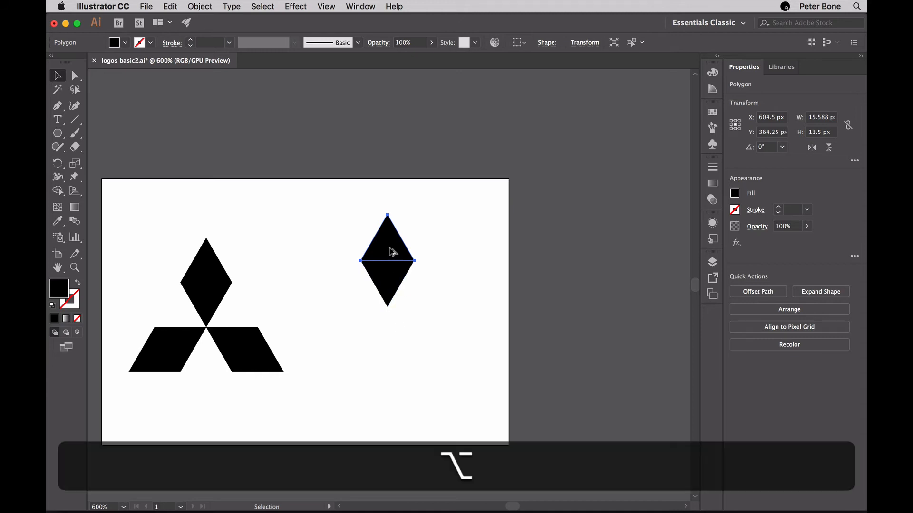
{"action": "left_click_drag", "start_coordinate": [389, 252], "coordinate": [320, 378]}
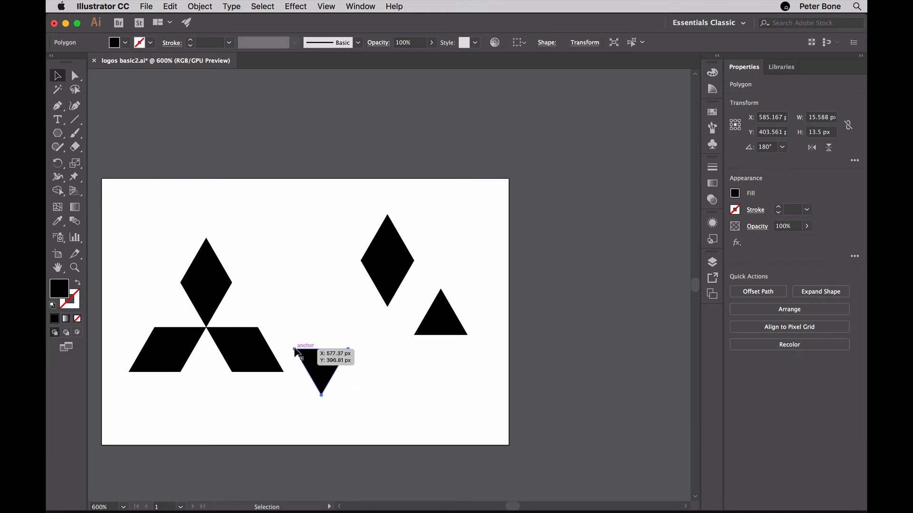
{"action": "left_click_drag", "start_coordinate": [294, 350], "coordinate": [387, 308]}
{"action": "mouse_move", "coordinate": [452, 322]}
{"action": "left_mouse_down"}
{"action": "mouse_move", "coordinate": [480, 350]}
{"action": "mouse_move", "coordinate": [471, 318]}
{"action": "mouse_move", "coordinate": [441, 308]}
{"action": "left_mouse_up"}
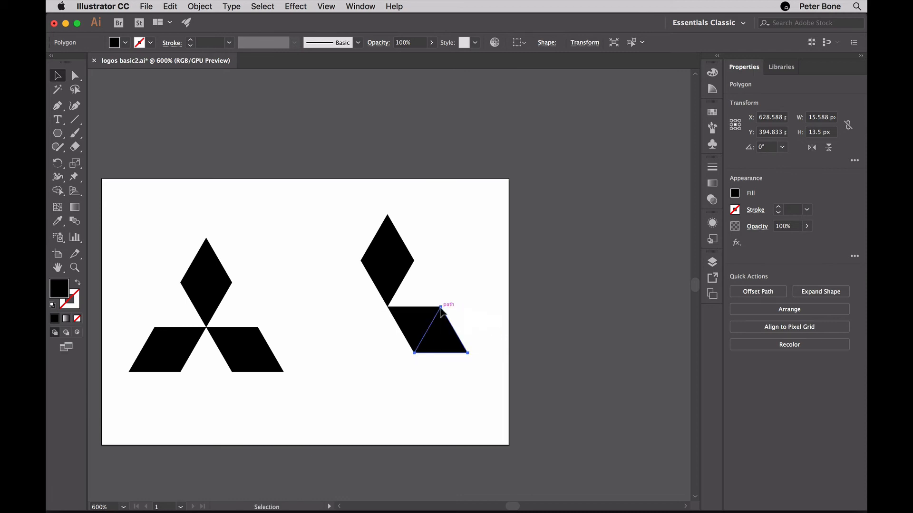
{"action": "left_click", "coordinate": [482, 319]}
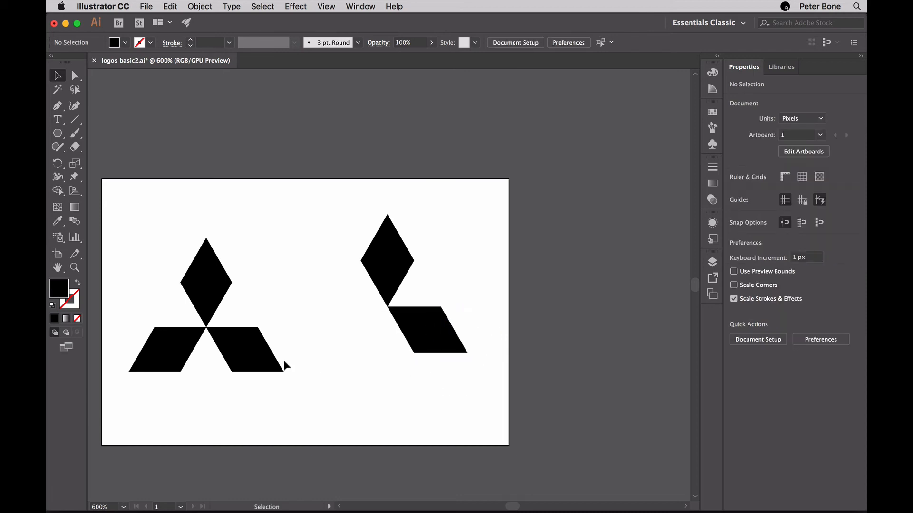
- Duplicate the right parallelogram's two triangles and snap the copies into a mirrored parallelogram on the left of the diamond's bottom point
{"action": "left_click", "coordinate": [418, 319]}
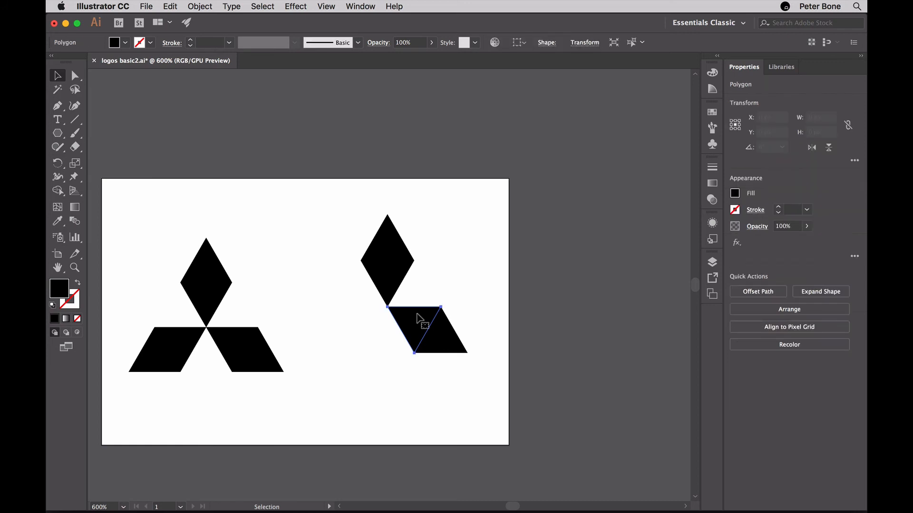
{"action": "left_click_drag", "start_coordinate": [417, 314], "coordinate": [390, 311]}
{"action": "left_click", "coordinate": [453, 283]}
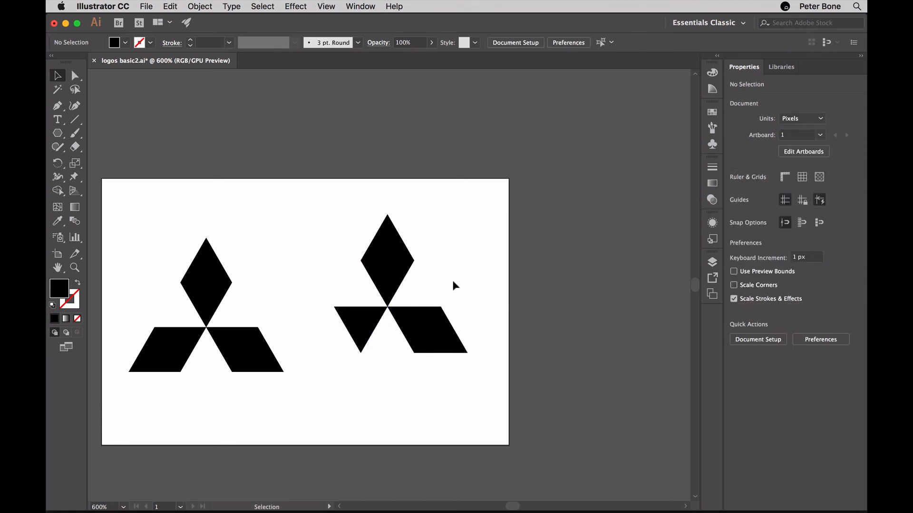
{"action": "left_click", "coordinate": [454, 338]}
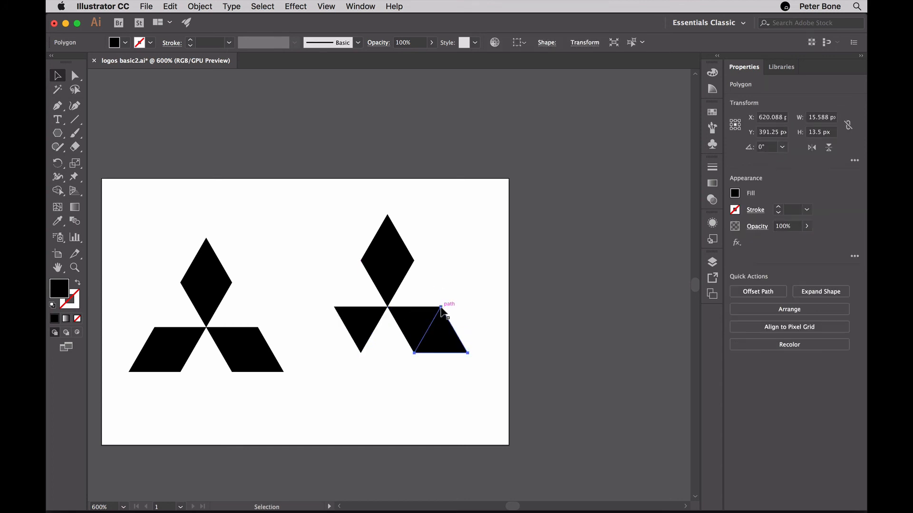
{"action": "left_click_drag", "start_coordinate": [441, 310], "coordinate": [334, 307]}
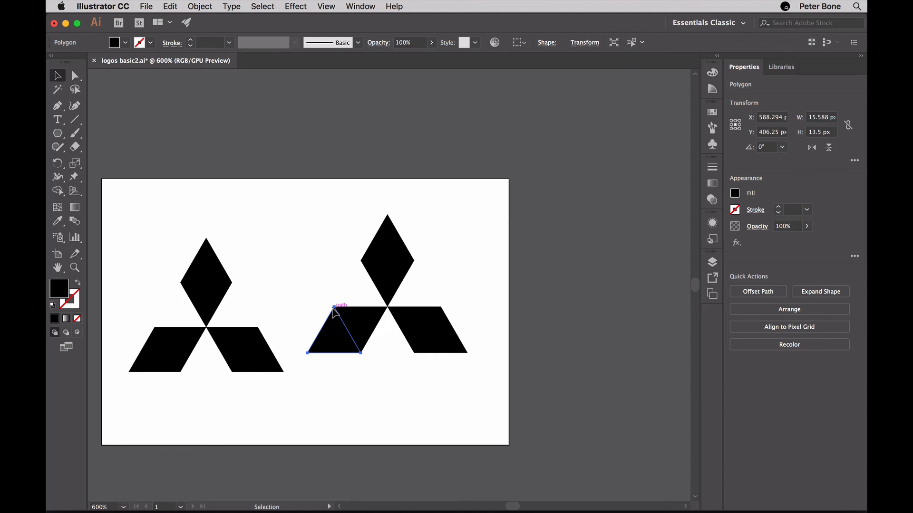
{"action": "left_click", "coordinate": [321, 266]}
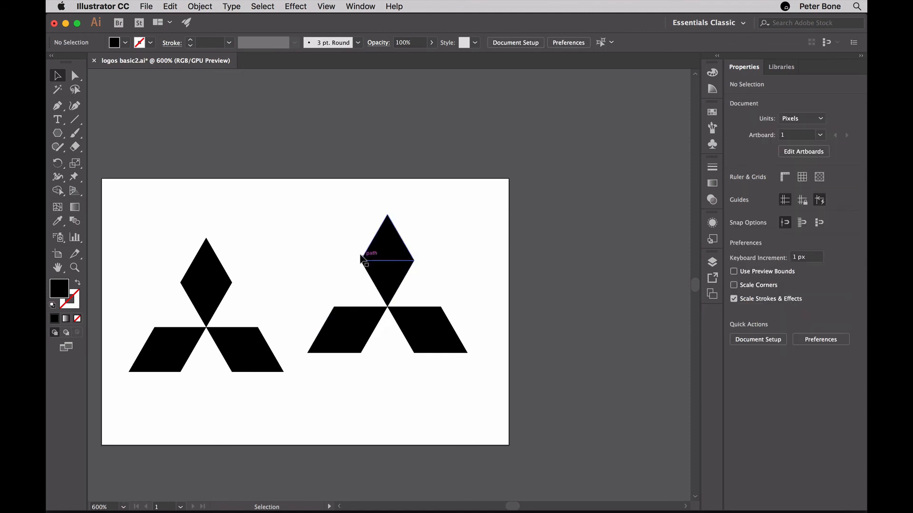
- Select the lower triangle of the new logo's upper diamond
{"action": "left_click_drag", "start_coordinate": [349, 242], "coordinate": [336, 237]}
{"action": "left_click", "coordinate": [382, 268]}
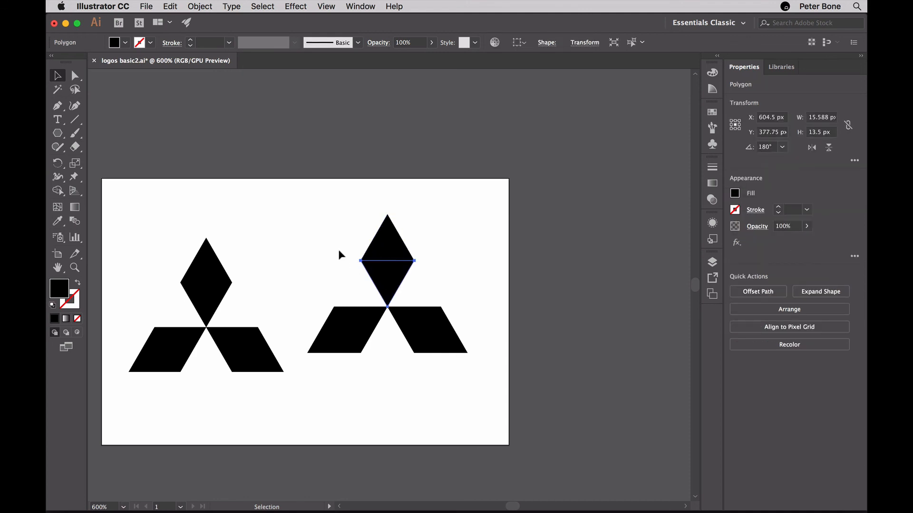